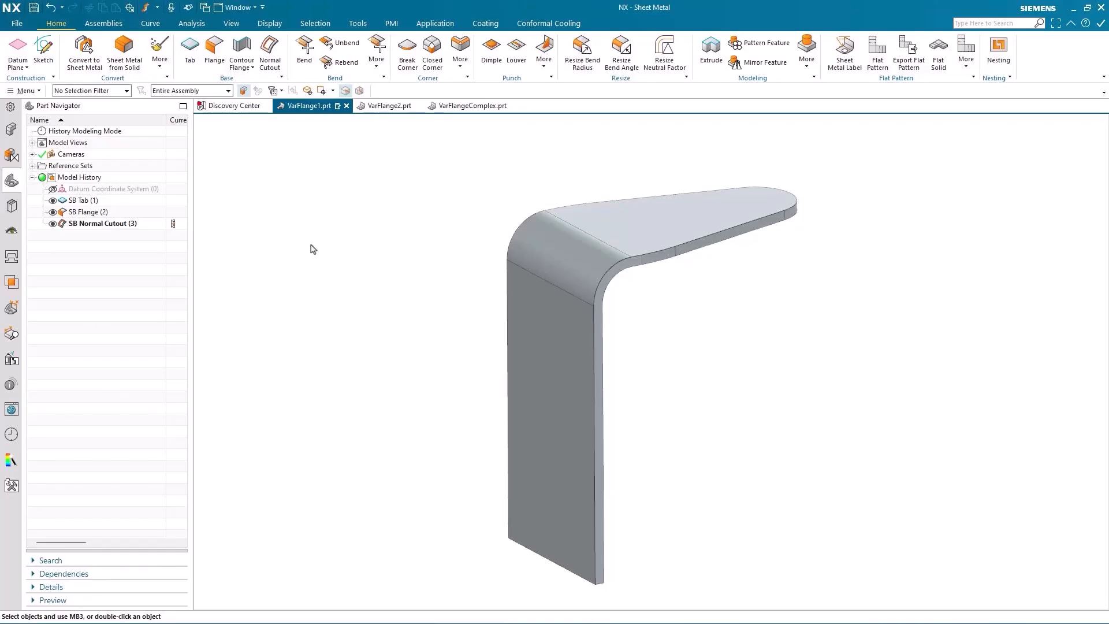
Start a Variational Flange and select the tangent outer edge chain of the tab.
left_click(376, 55)
left_click(378, 207)
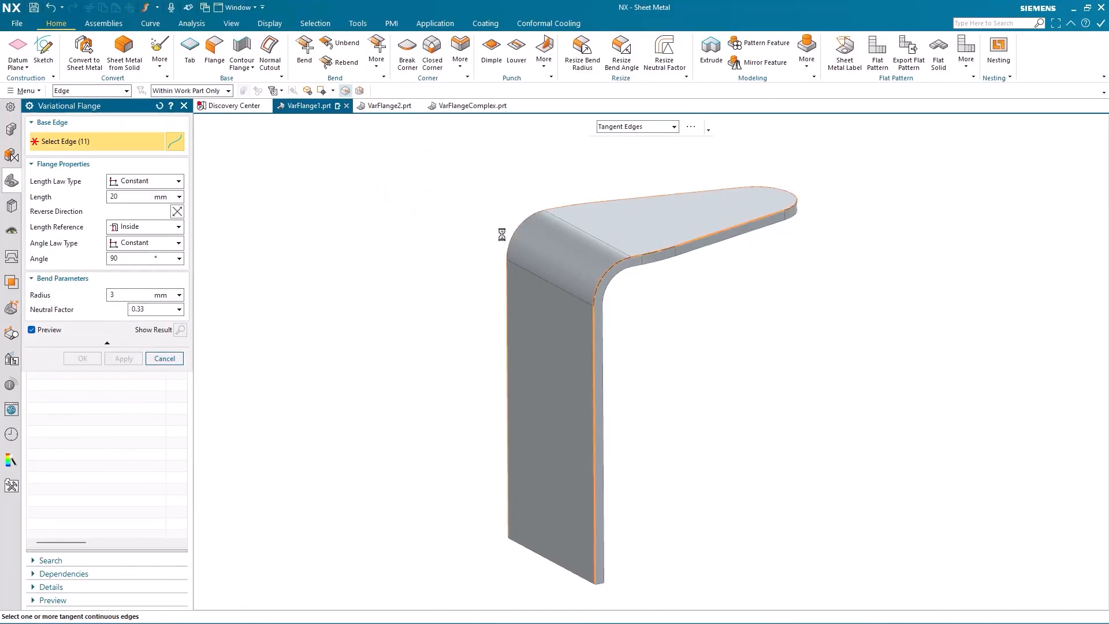
left_click(542, 240)
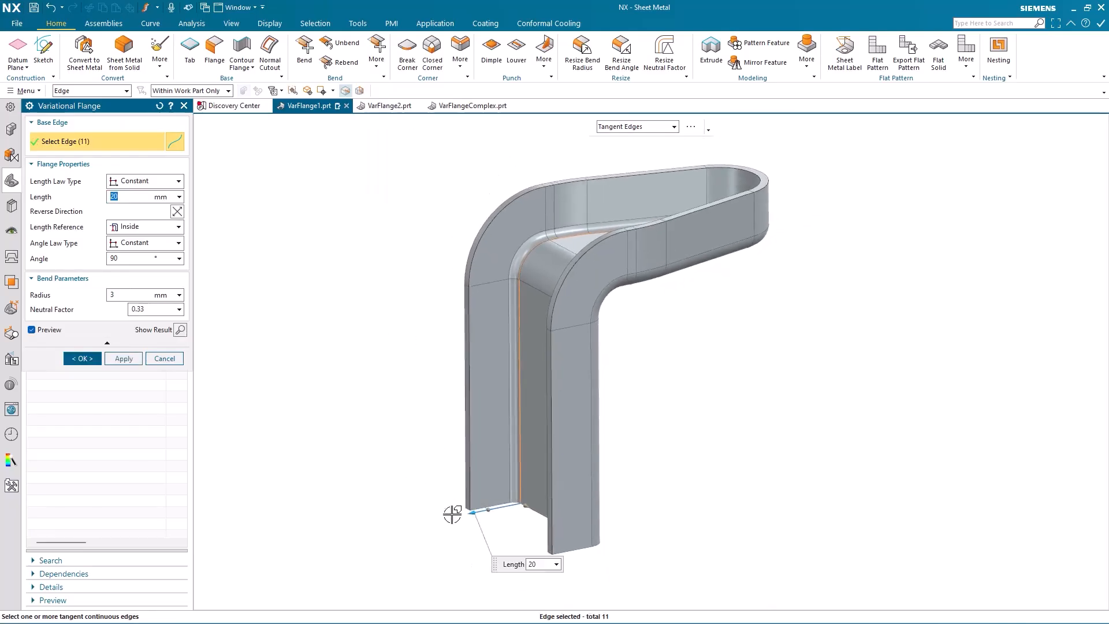
mouse_move(466, 514)
left_mouse_down()
mouse_move(492, 510)
mouse_move(468, 510)
left_mouse_up()
middle_click_drag(376, 425, 371, 402, "shift")
middle_click_drag(361, 353, 335, 333, "shift")
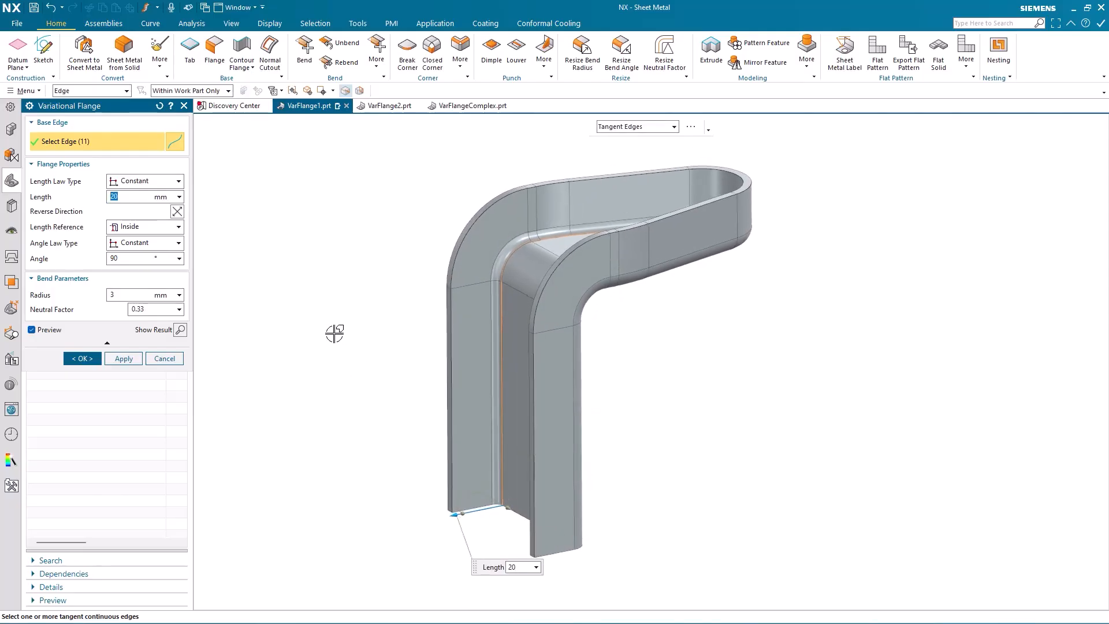
Try the Outside, Web and Tangent length references, returning to Inside.
left_click(162, 225)
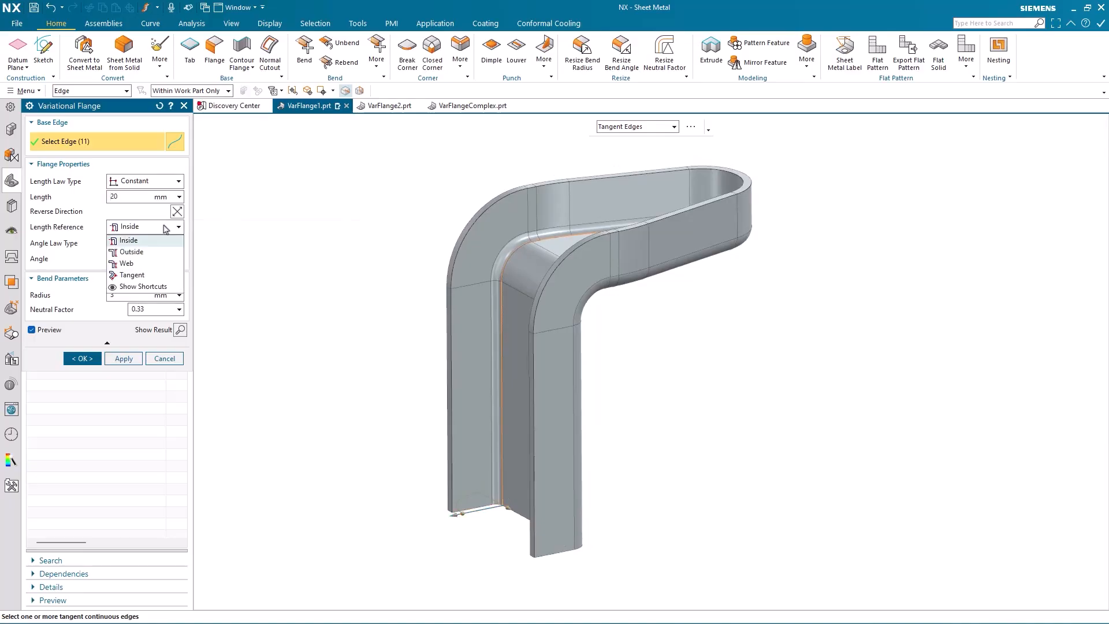
left_click(143, 252)
left_click(151, 228)
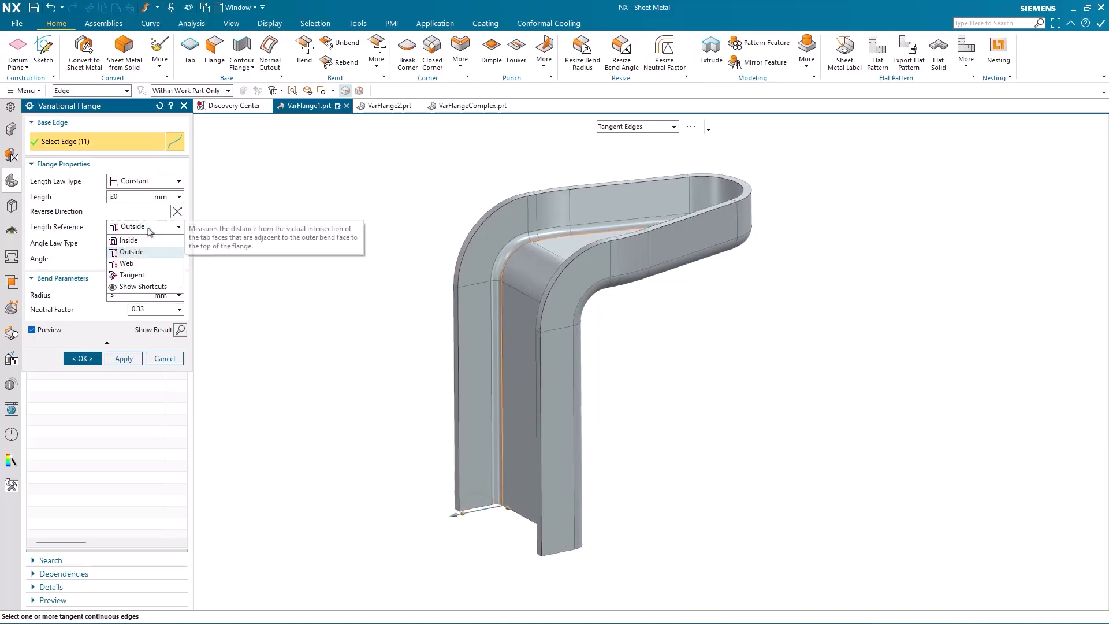
left_click(144, 264)
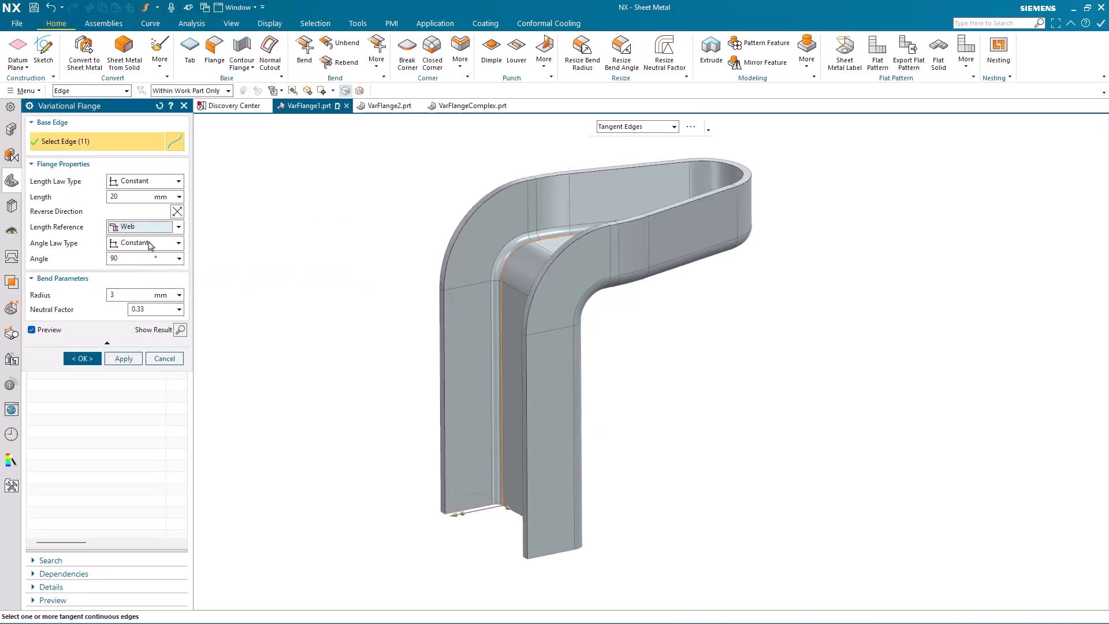
left_click(162, 226)
left_click(149, 276)
left_click(147, 226)
left_click(143, 241)
Try adjusting the flange angle and reset it to 90°.
middle_click_drag(315, 230, 311, 230)
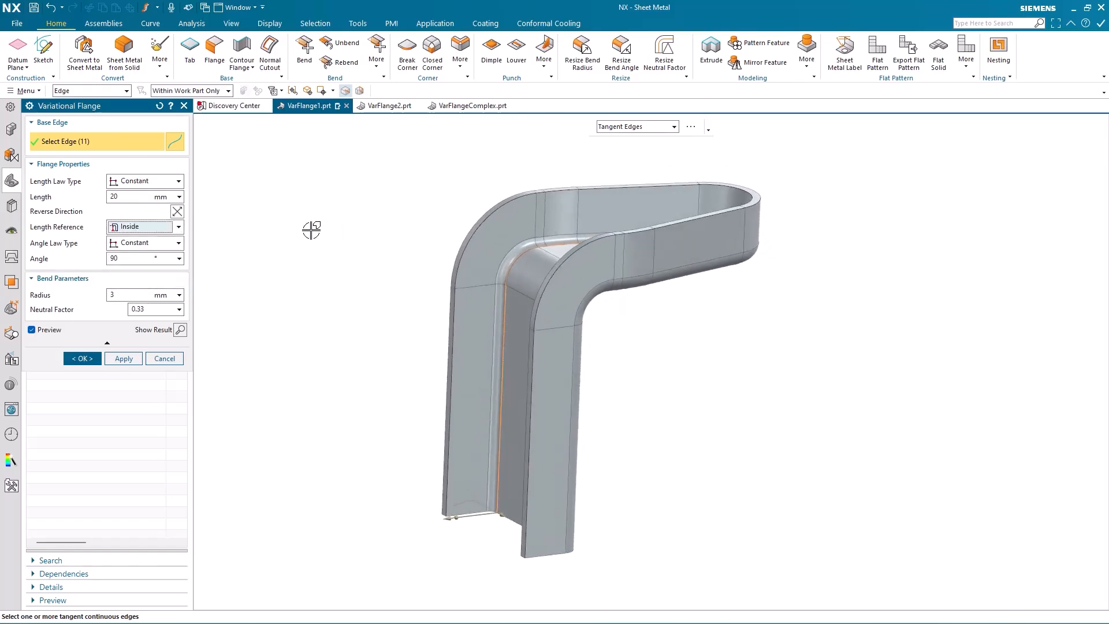
left_click(124, 260)
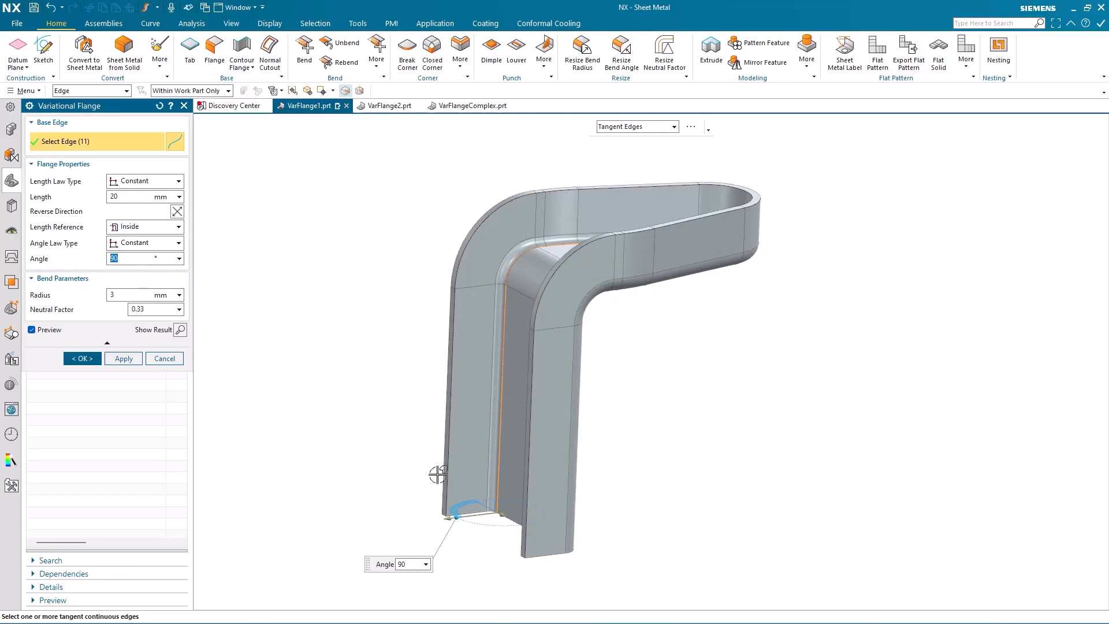
scroll(437, 473, "down", 3)
mouse_move(421, 496)
left_mouse_down()
mouse_move(417, 482)
mouse_move(421, 498)
left_mouse_up()
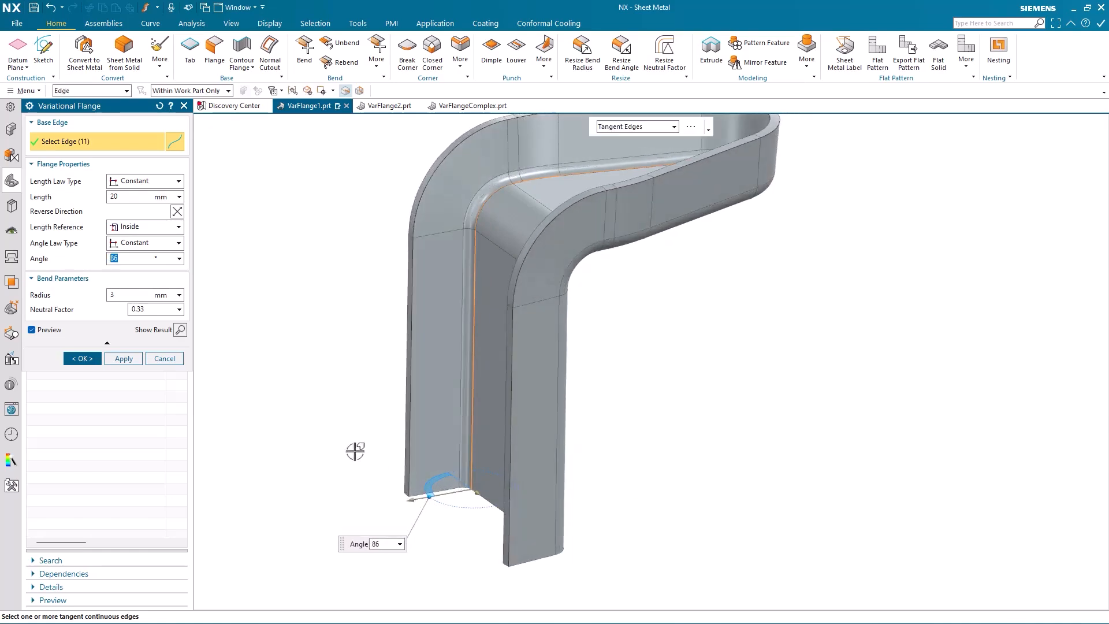
type("90")
key("Return")
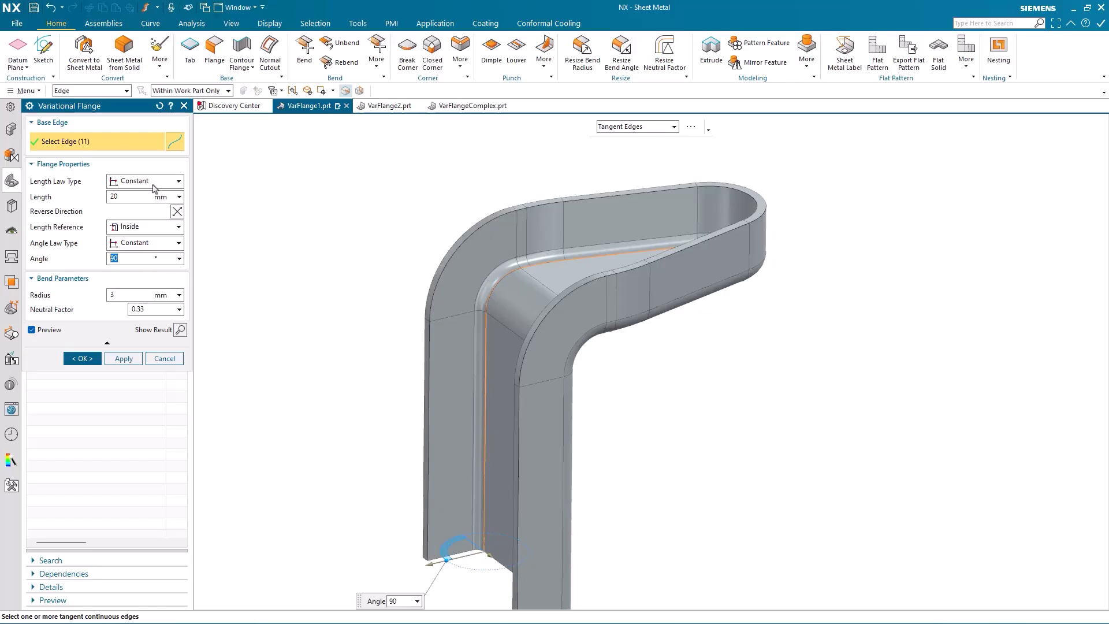
Switch the length law to Linear, set the end length to 5 mm, and finish the flange.
left_click(153, 185)
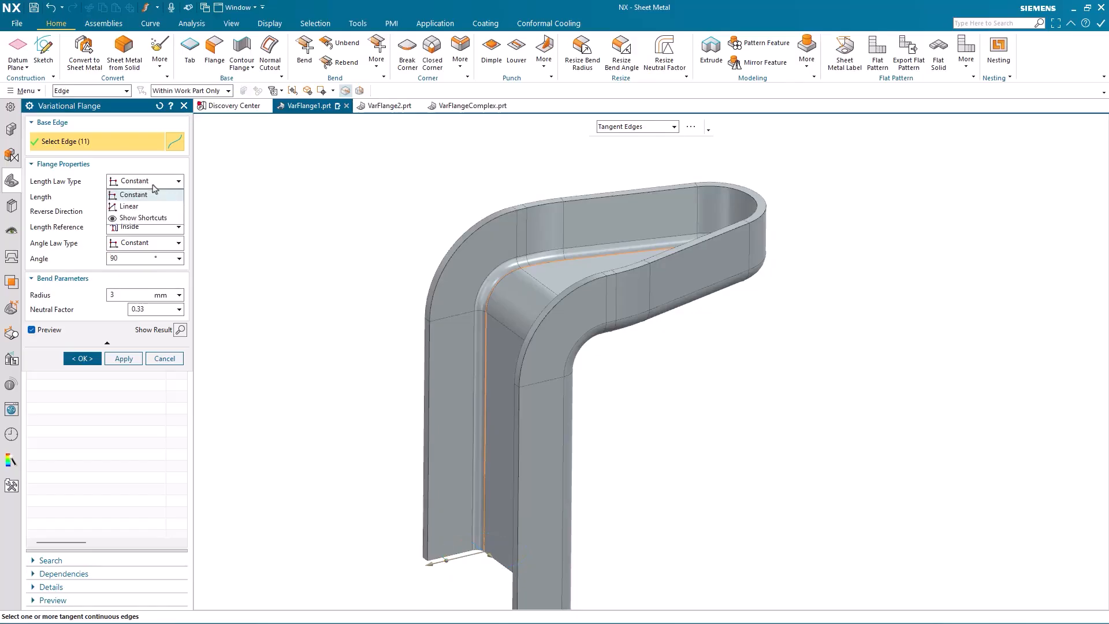
left_click(129, 206)
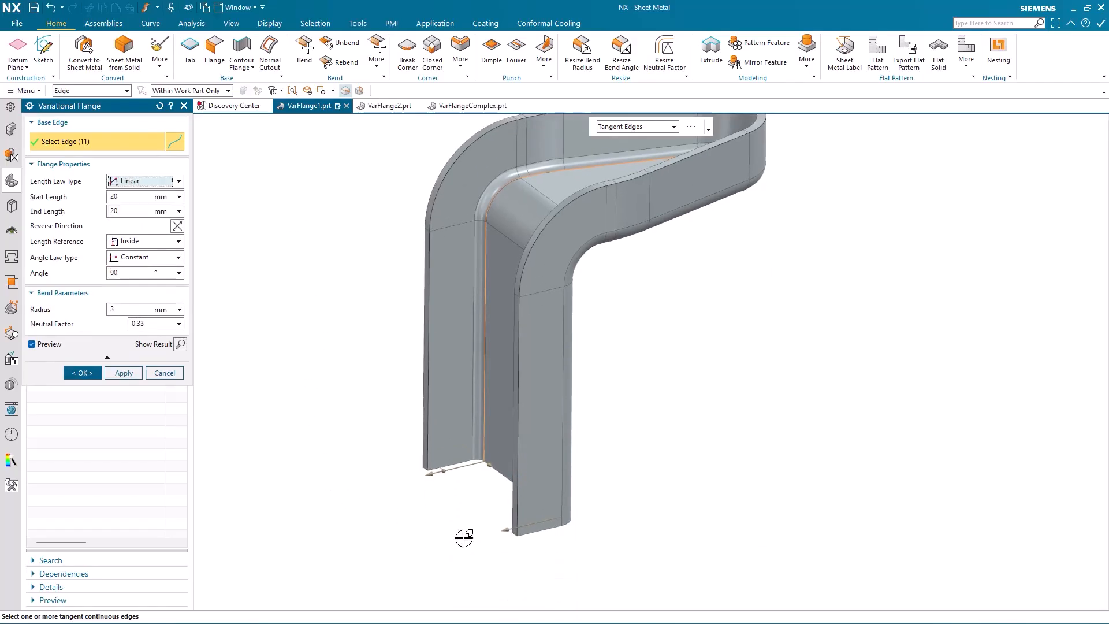
left_click_drag(508, 528, 545, 519)
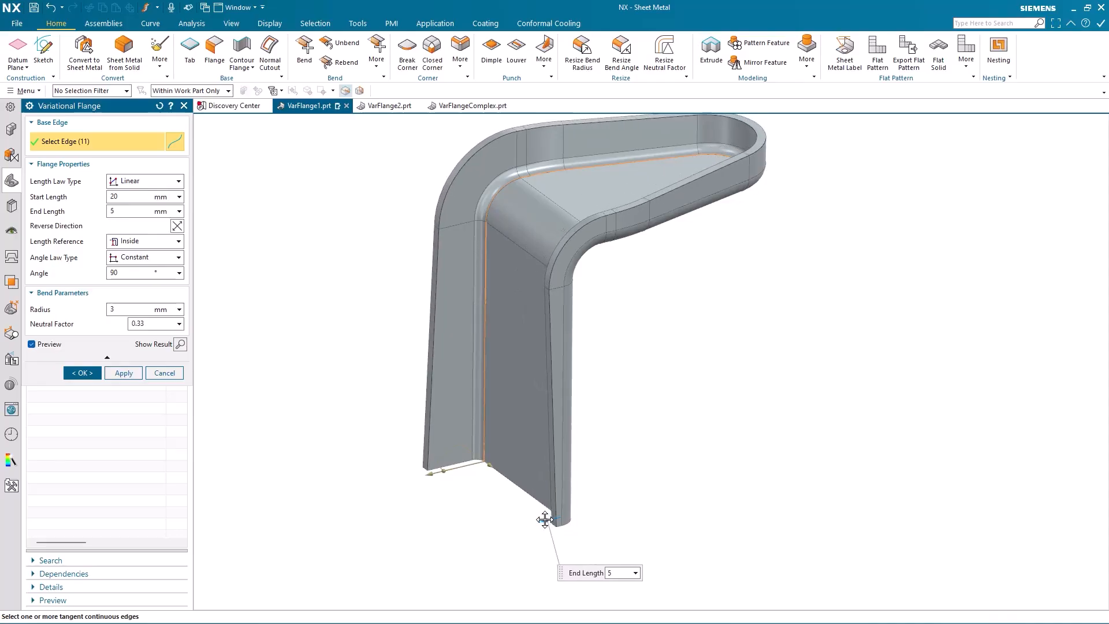
middle_click_drag(416, 512, 215, 417)
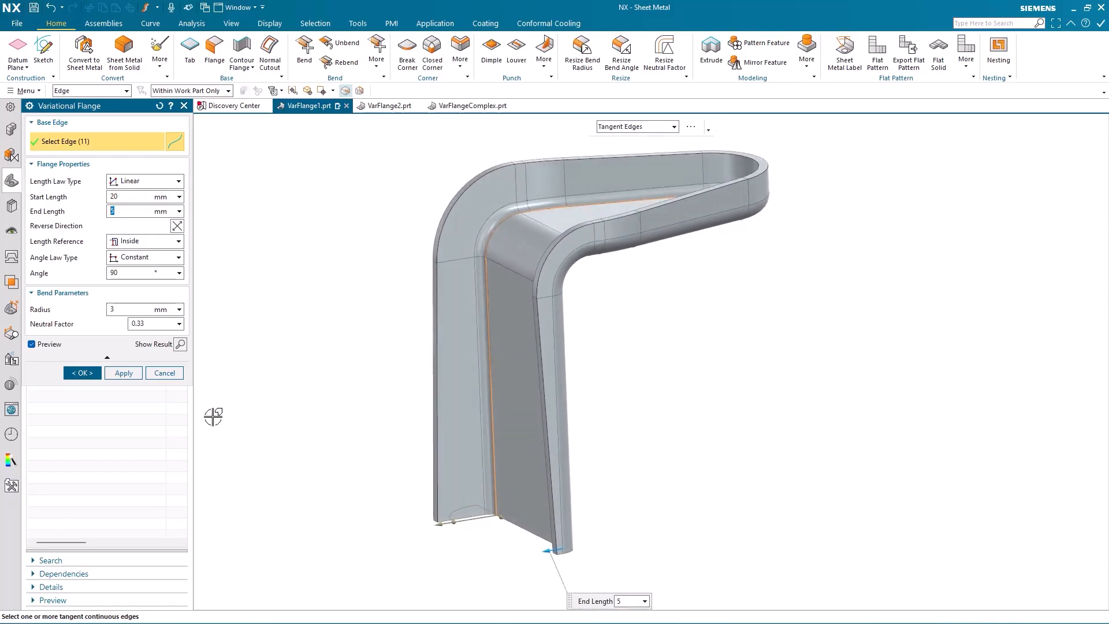
left_click(82, 373)
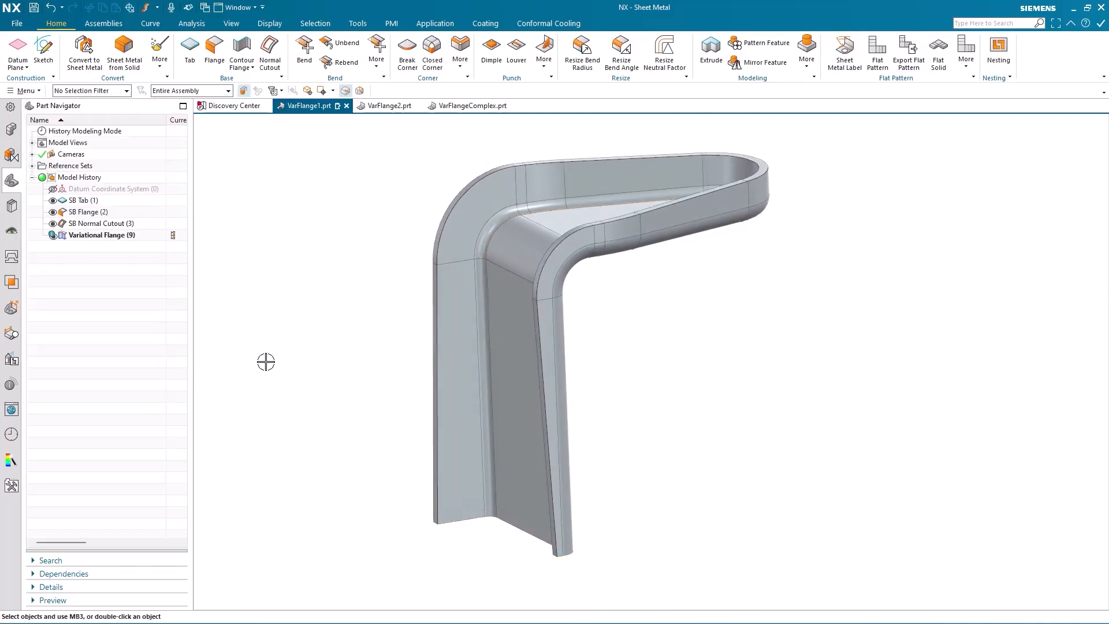
Switch to VarFlange2.prt, start a Variational Flange and select the tab's outer edge chain.
middle_click_drag(266, 362, 391, 153)
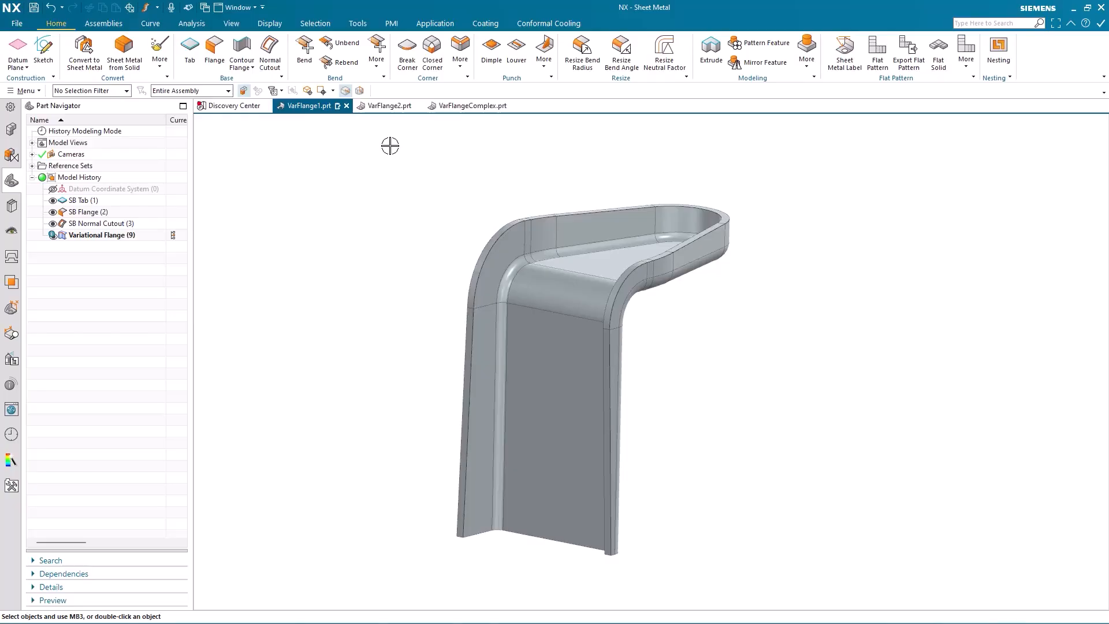
left_click(386, 106)
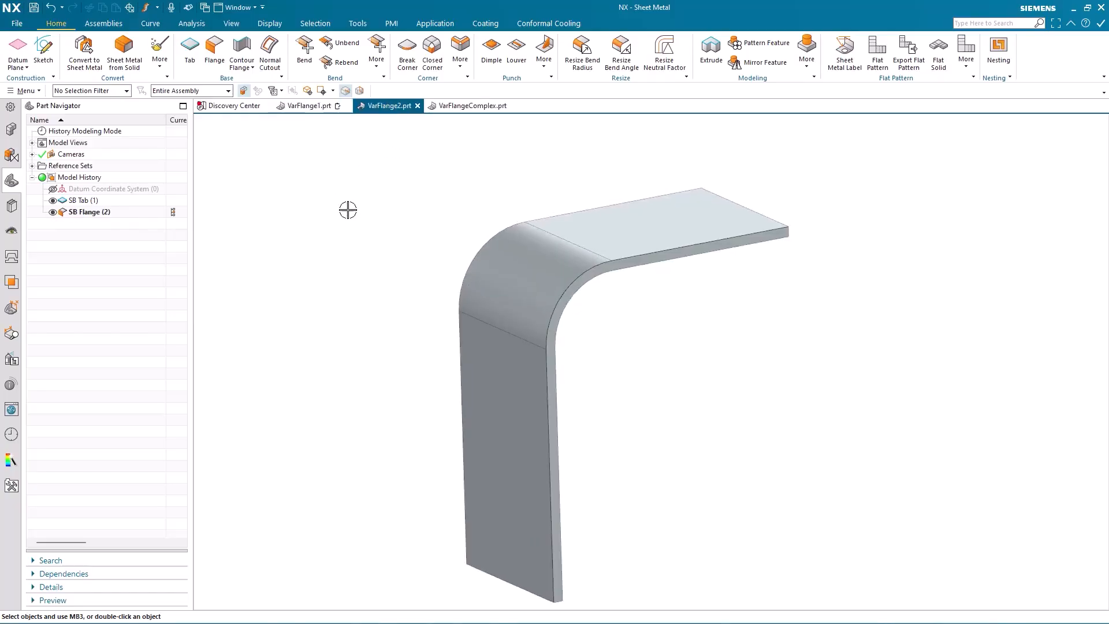
left_click(376, 63)
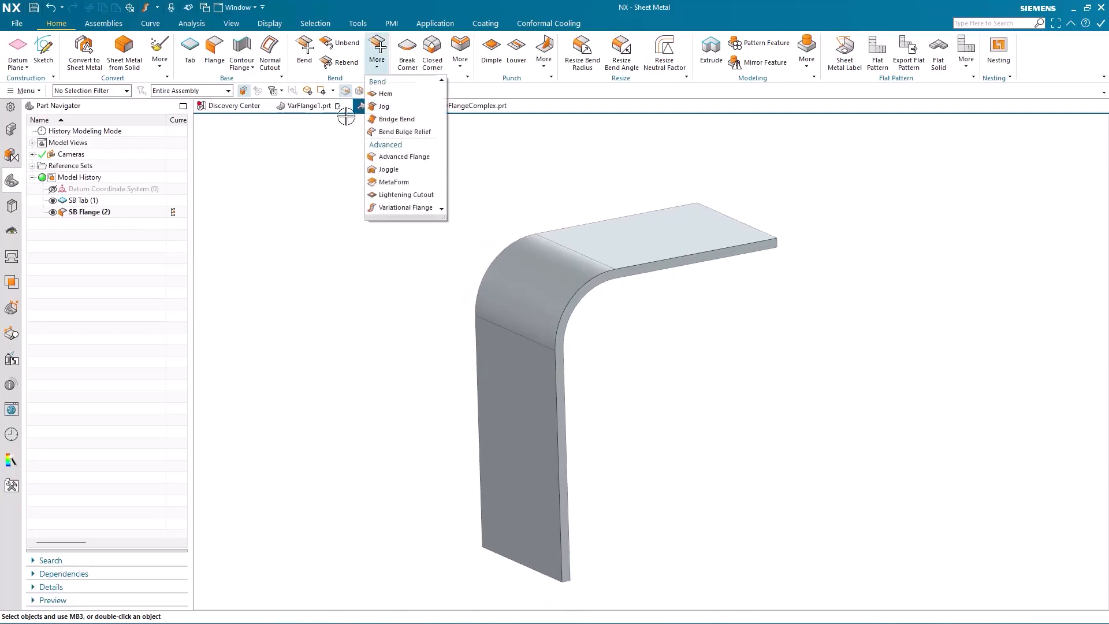
left_click(405, 207)
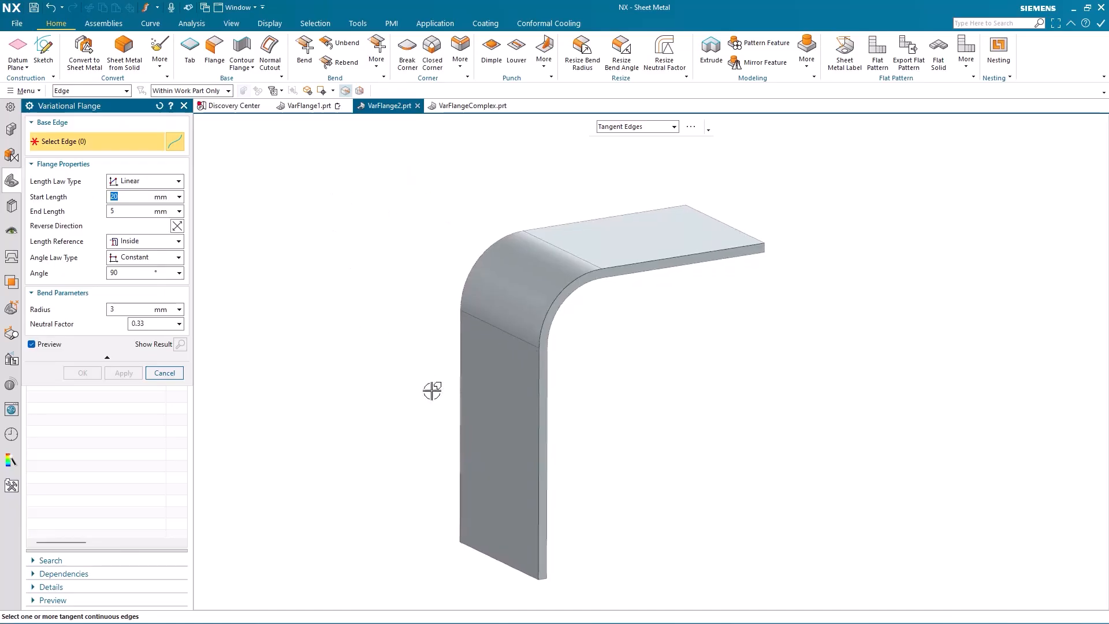
left_click(541, 468)
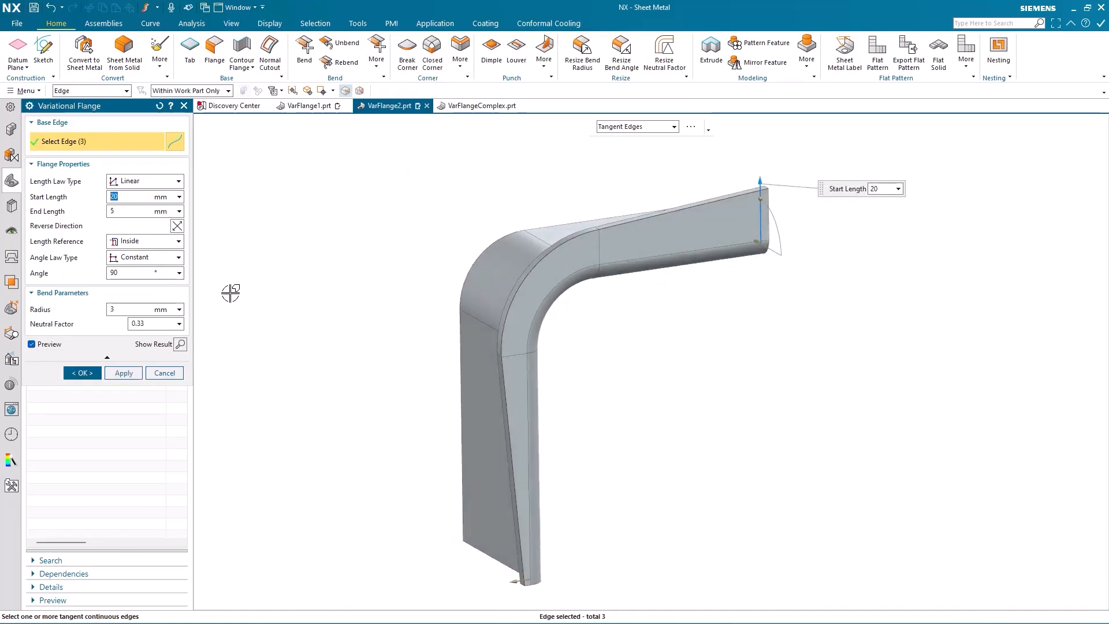
Set the length law to Constant and the angle law to Linear.
left_click(160, 184)
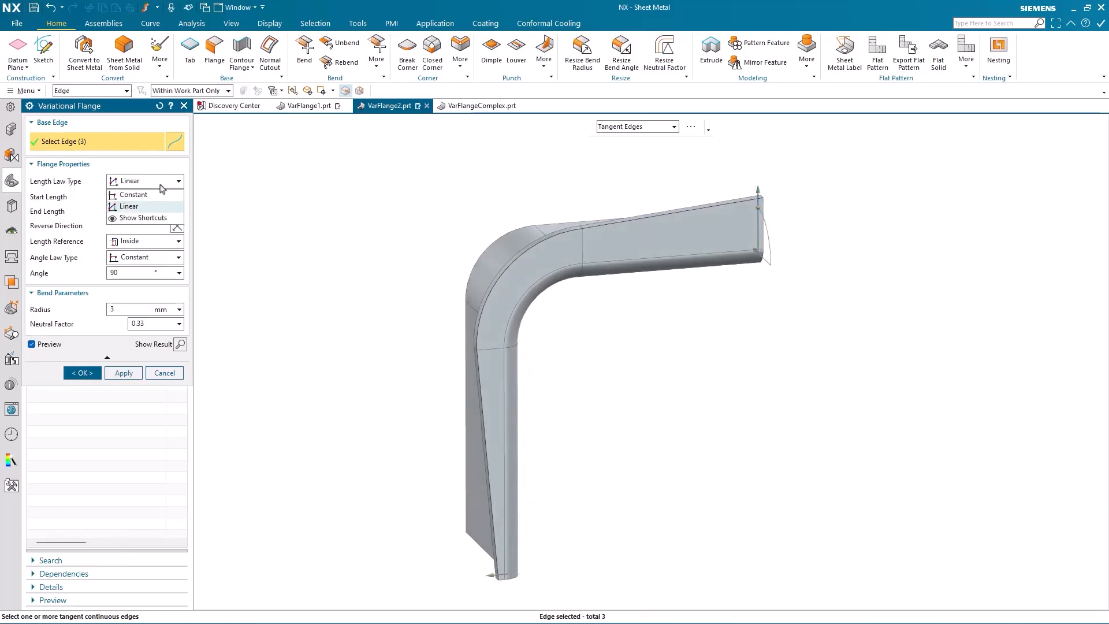
left_click(133, 195)
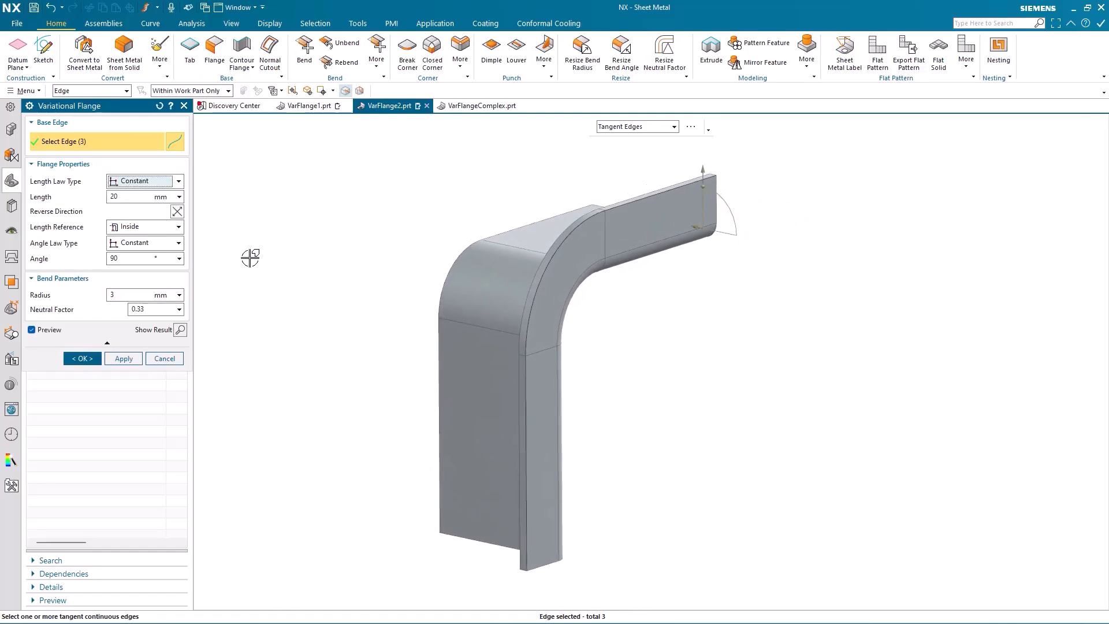
left_click(174, 247)
left_click(134, 258)
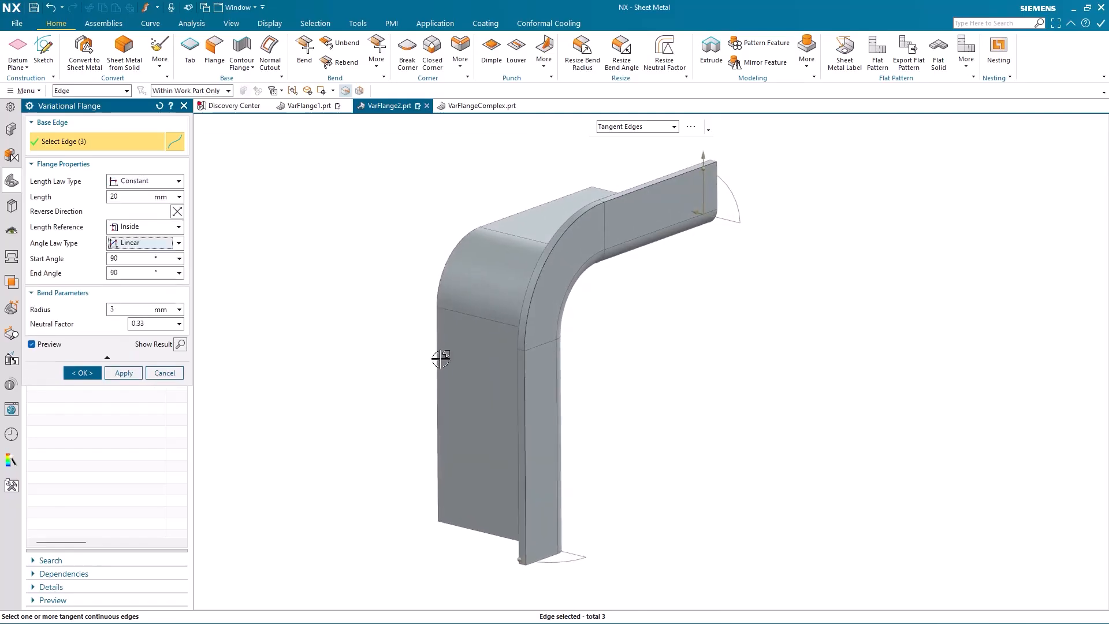
Set the start angle to about 83° and end angle to about 54°, and finish the flange.
left_click(544, 562)
left_click_drag(544, 562, 576, 563)
middle_click_drag(733, 473, 598, 229)
left_click_drag(601, 230, 602, 236)
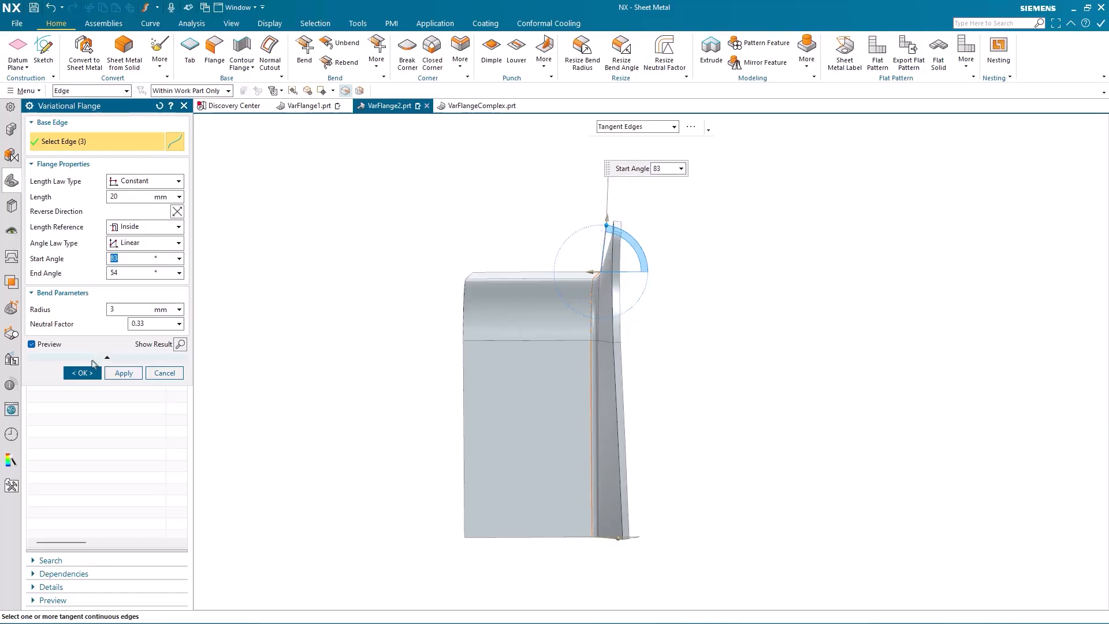
left_click(87, 372)
key("Home")
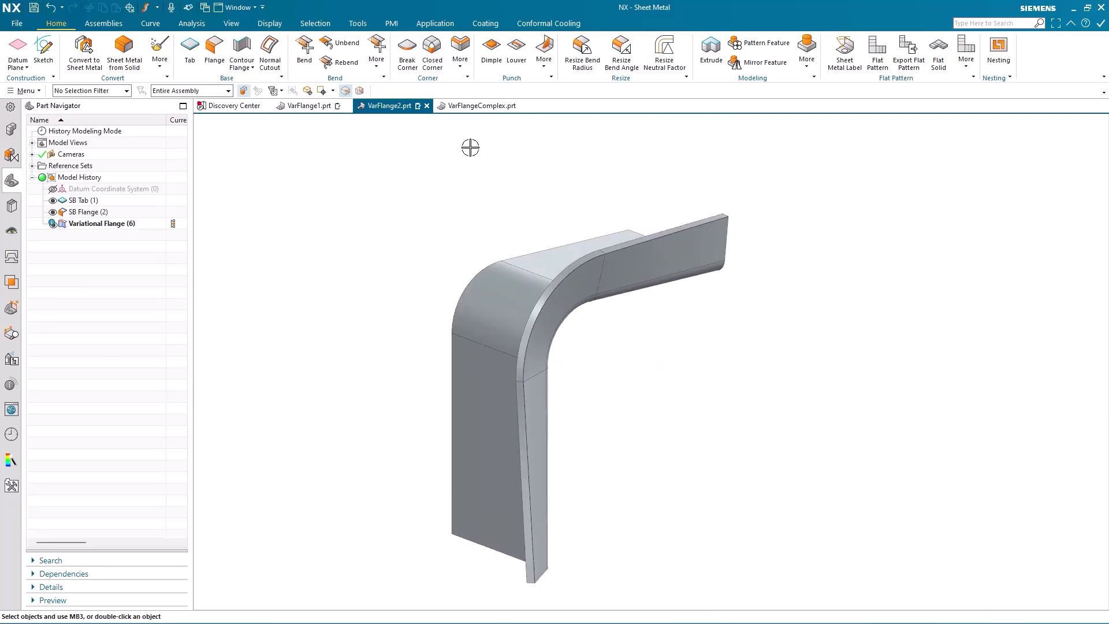
Open VarFlangeComplex.prt, start a Variational Flange with reset defaults, and select the part's outer edge chain.
left_click(482, 108)
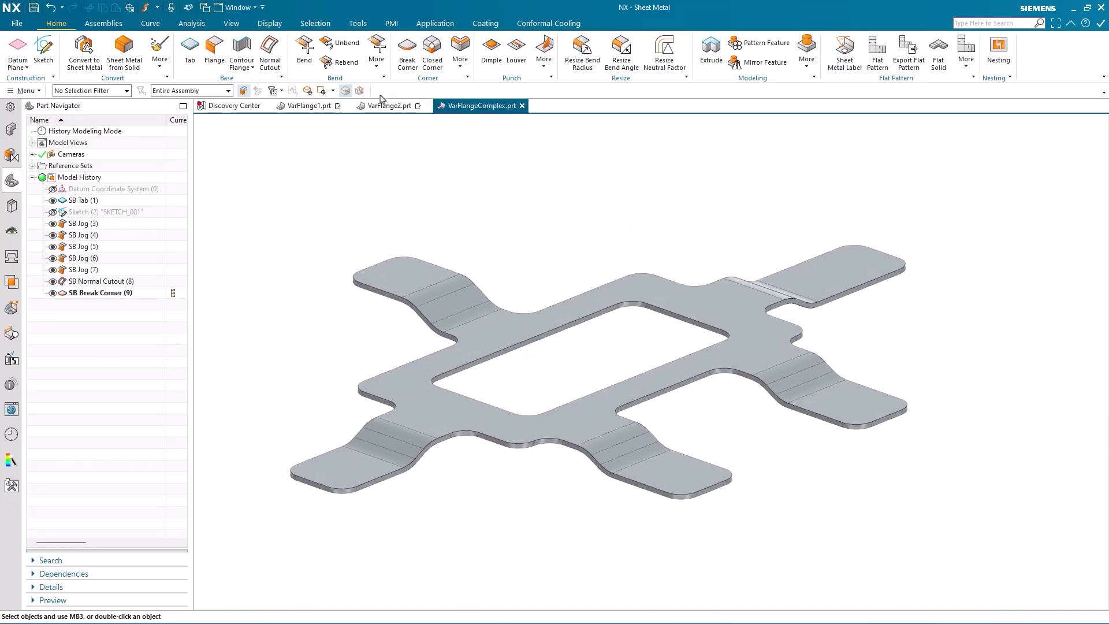
left_click(376, 55)
left_click(382, 208)
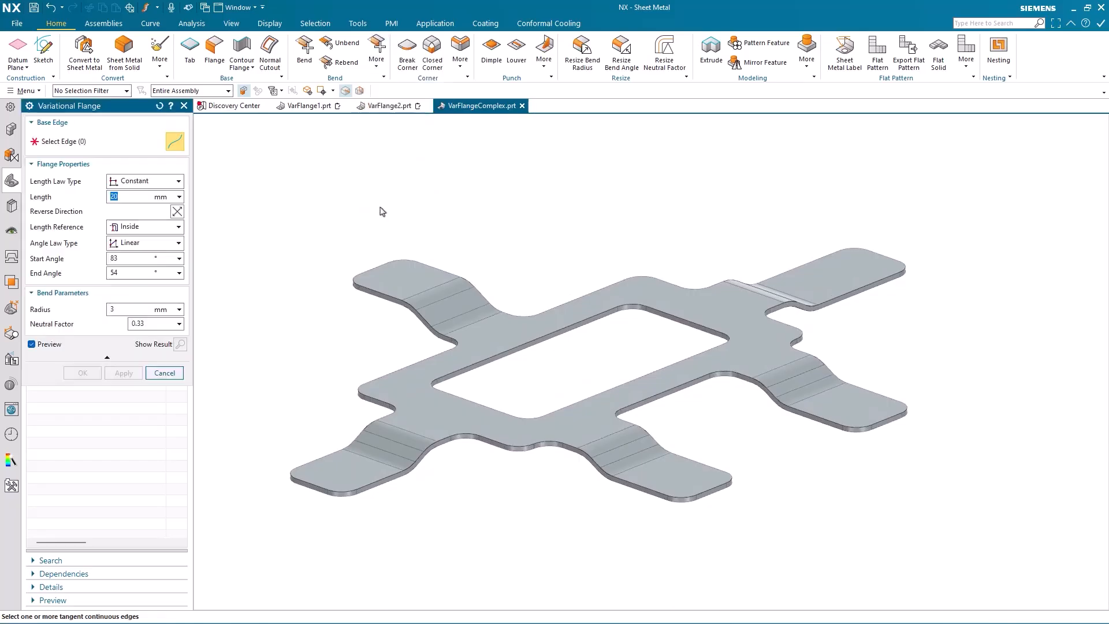
left_click(160, 107)
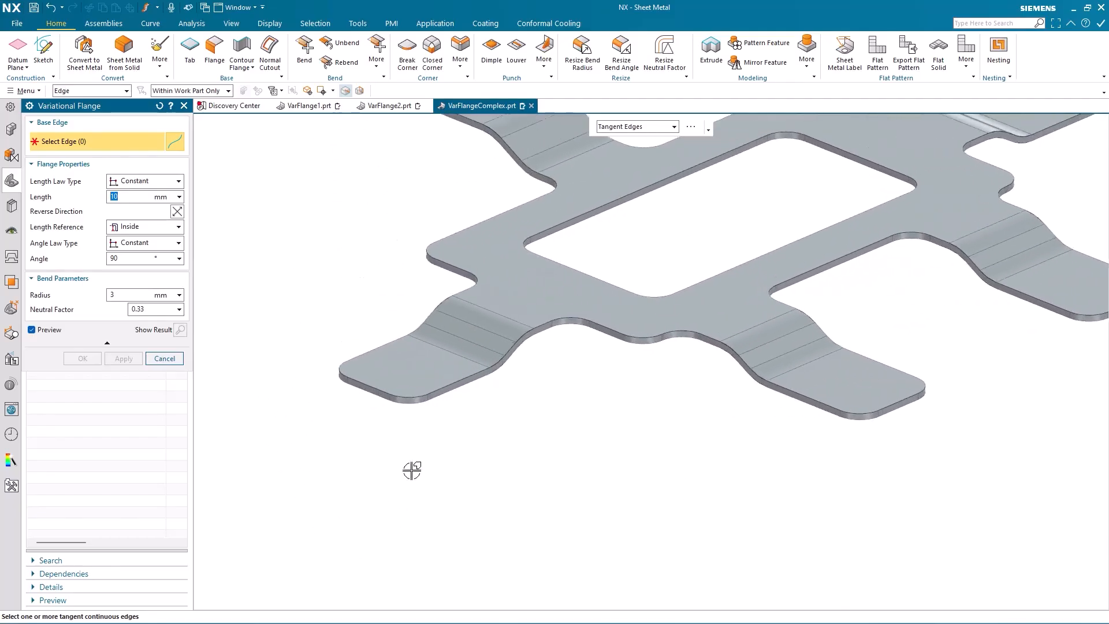
left_click(449, 395)
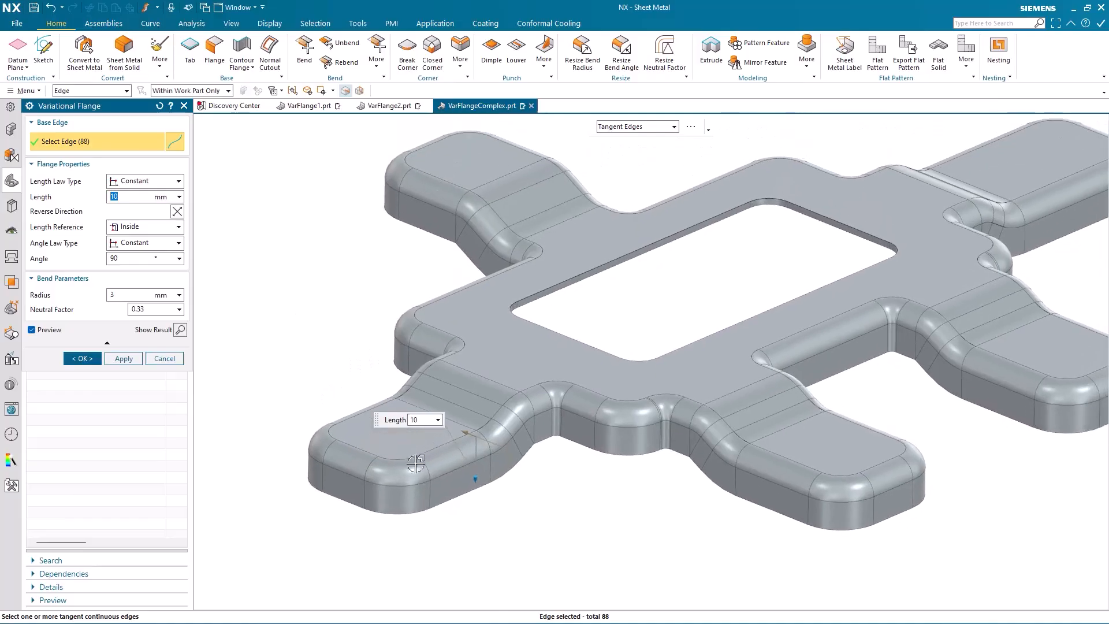
Set the flange length to 5 mm.
left_click(489, 486)
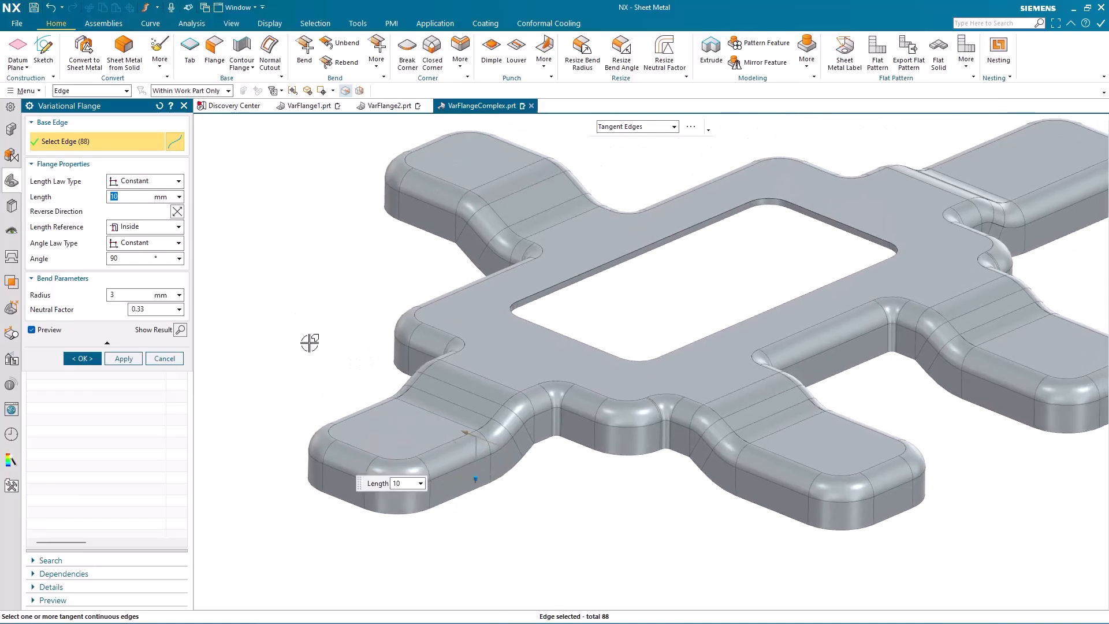
left_click(132, 198)
type("5")
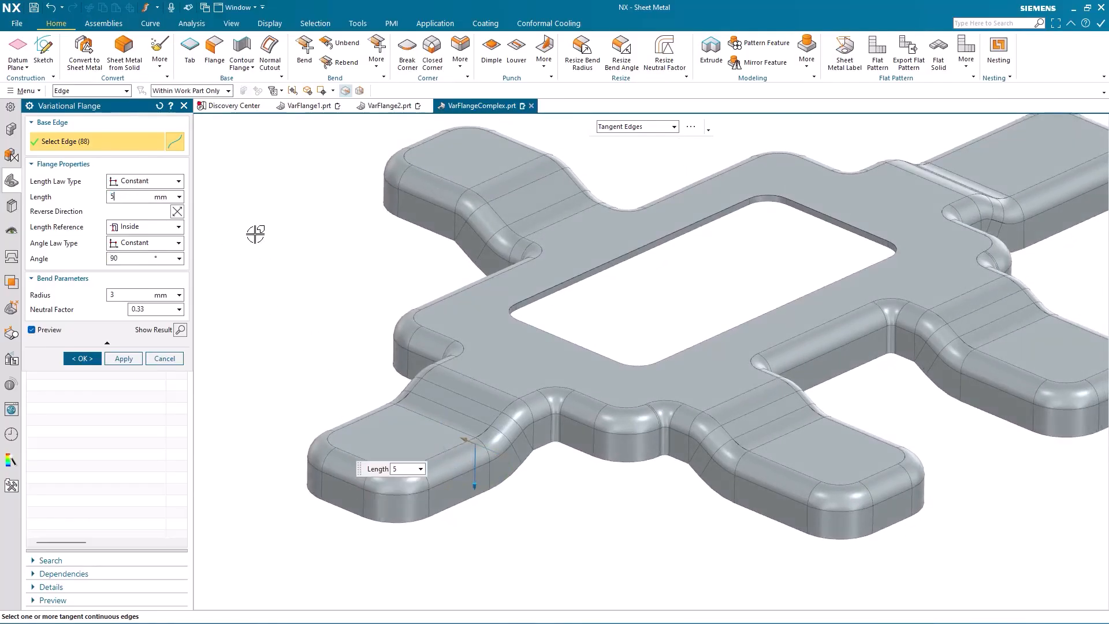
key("Return")
Set the bend radius to 1 mm and finish the flange.
scroll(255, 234, "down", 2)
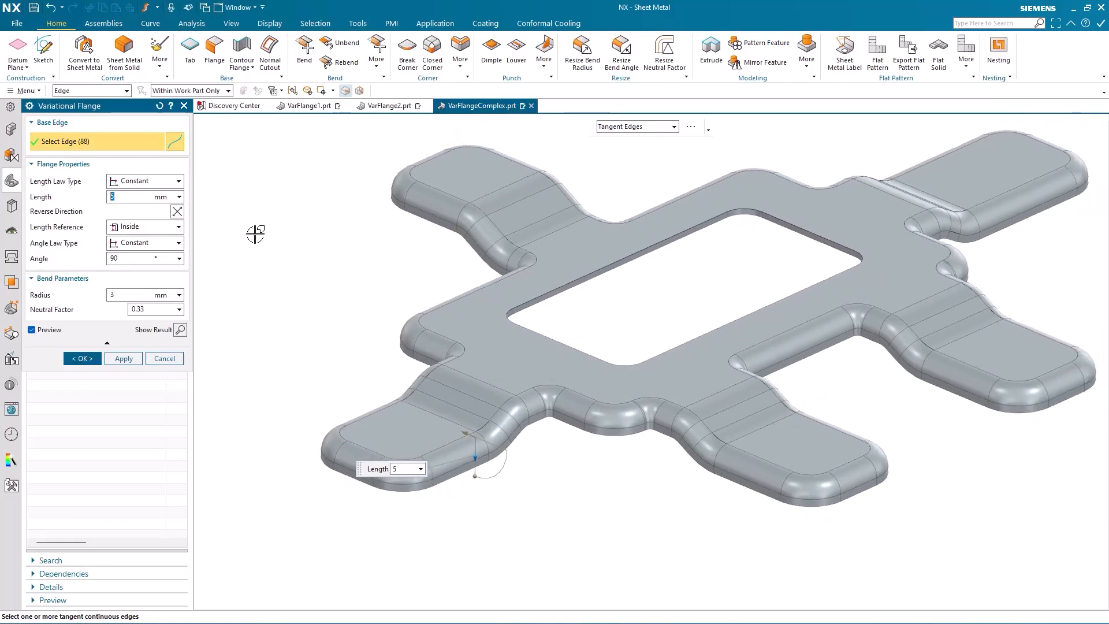
middle_click_drag(255, 234, 247, 243, "shift")
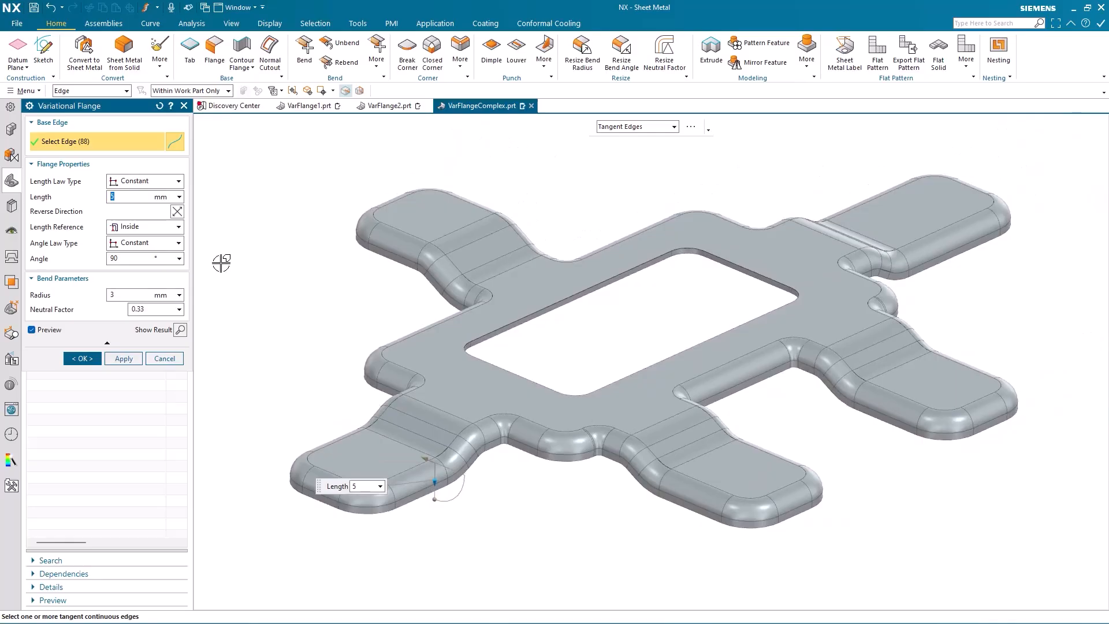
left_click(128, 295)
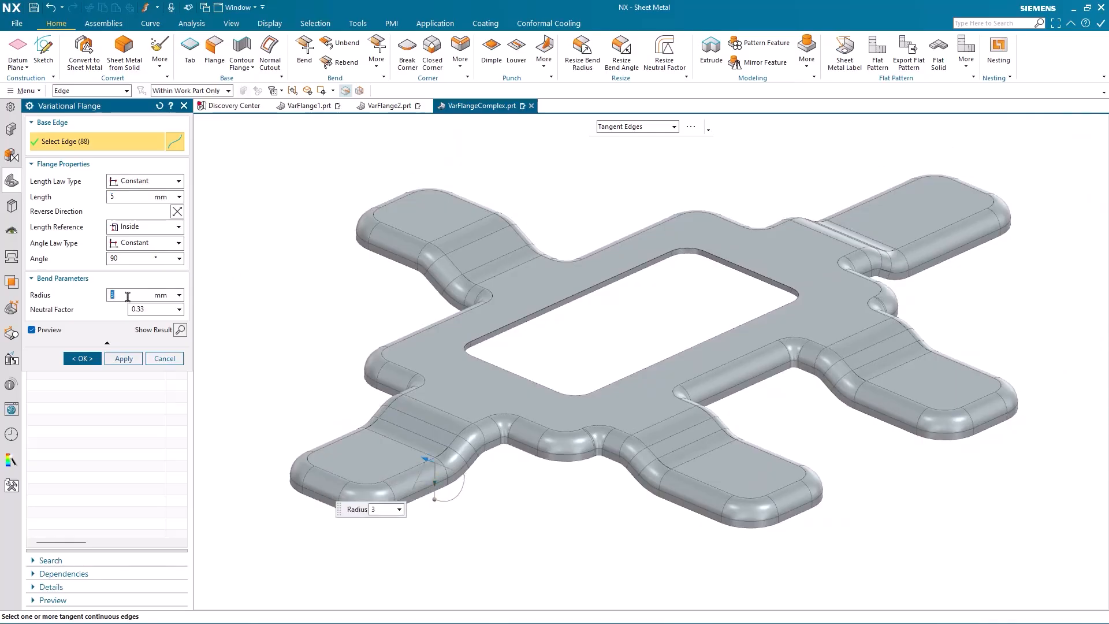
key("Return")
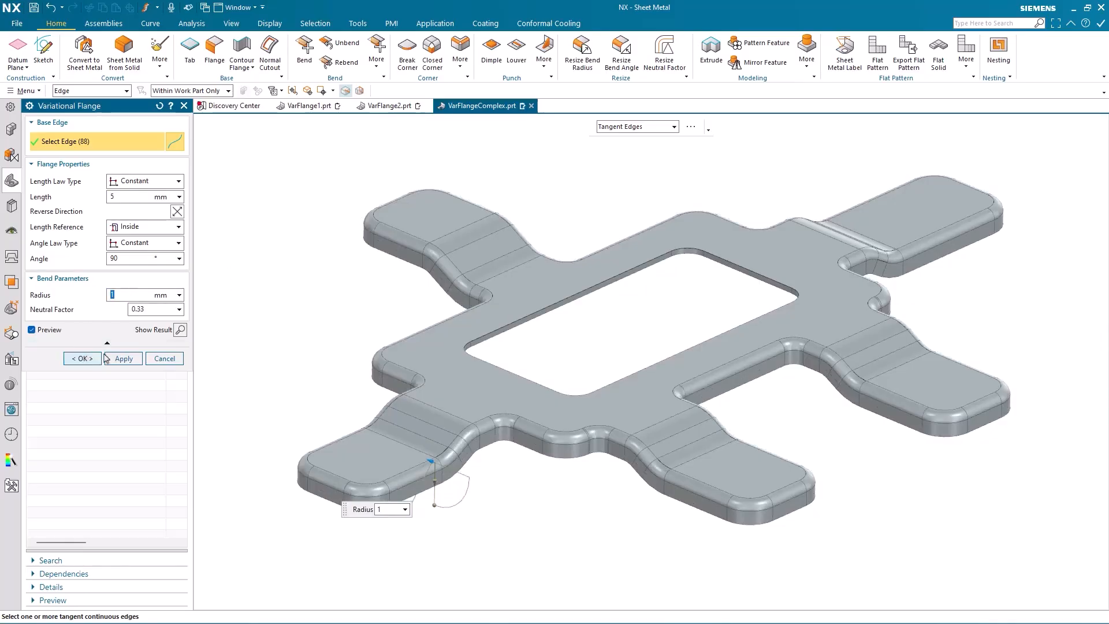
left_click(85, 358)
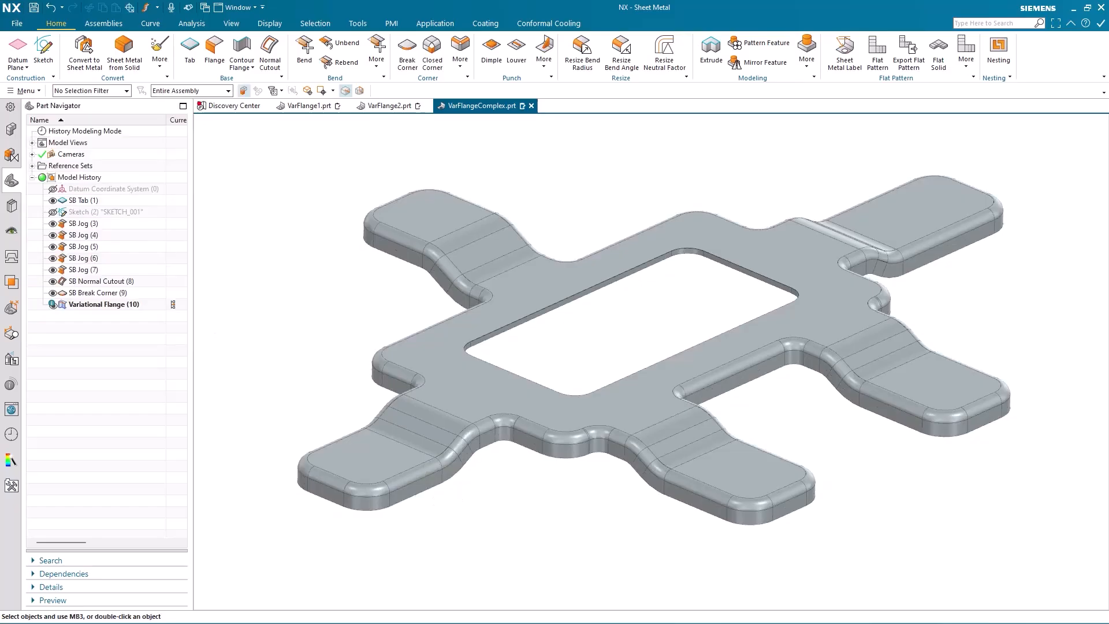